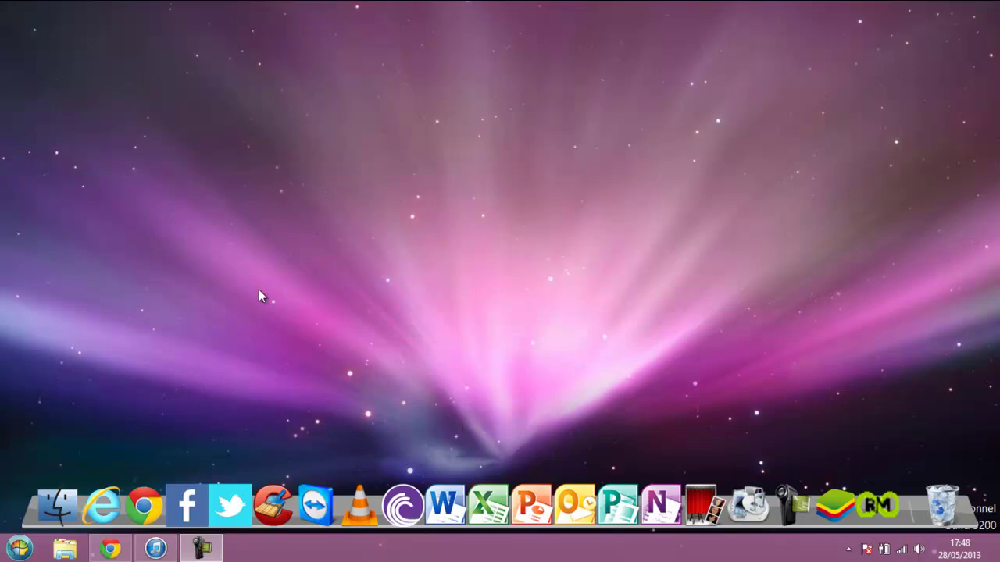
# - Switch to Chrome, replace the open Clocktweets profile tab with a new one, and search Google for "clock tweets"
pyautogui.click(114, 549)
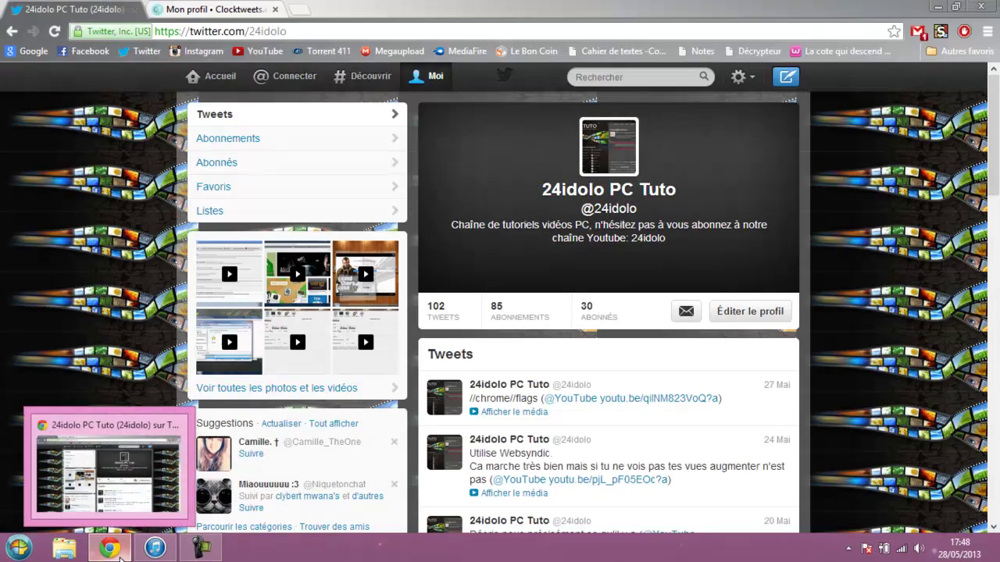
pyautogui.click(295, 11)
pyautogui.click(274, 9)
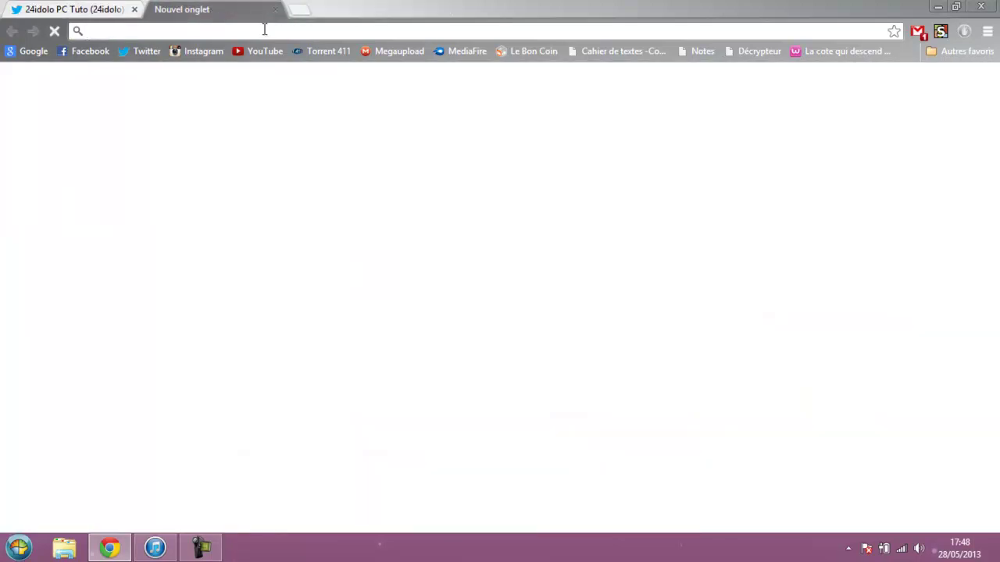
pyautogui.write('c')
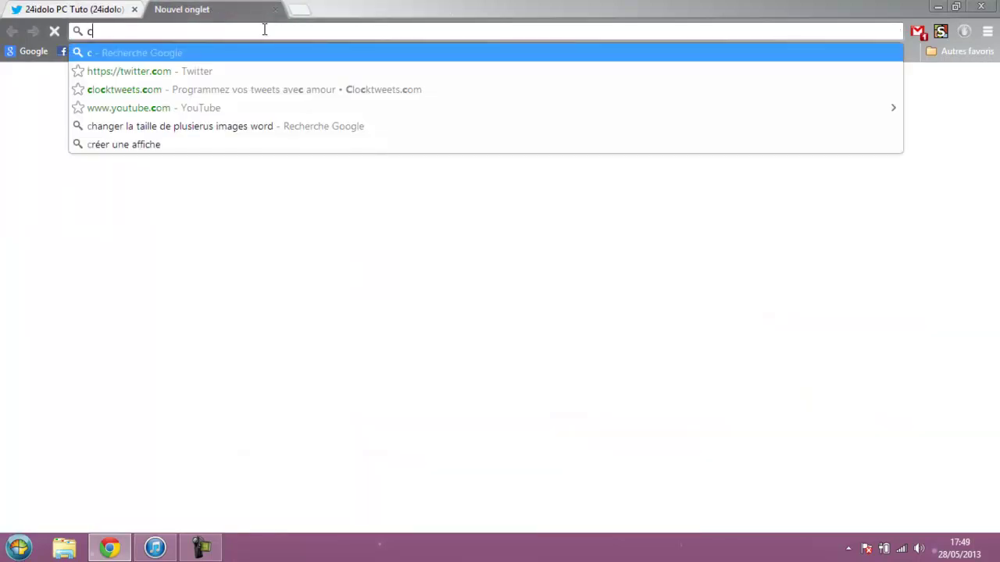
pyautogui.write('lock tweets')
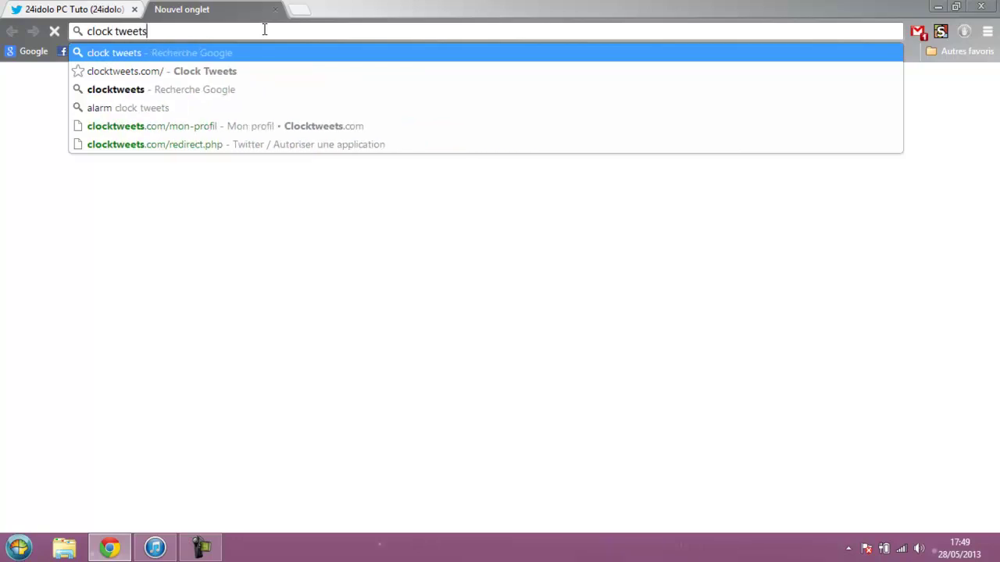
pyautogui.press('Return')
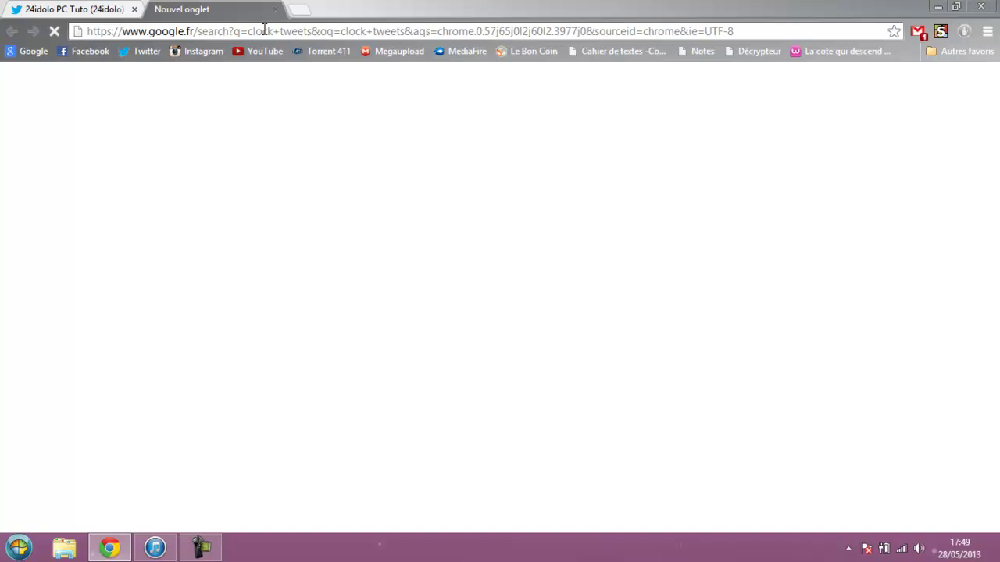
# - Open Clocktweets.com from the search results, sign in, and authorize it to use the Twitter account
pyautogui.click(109, 6)
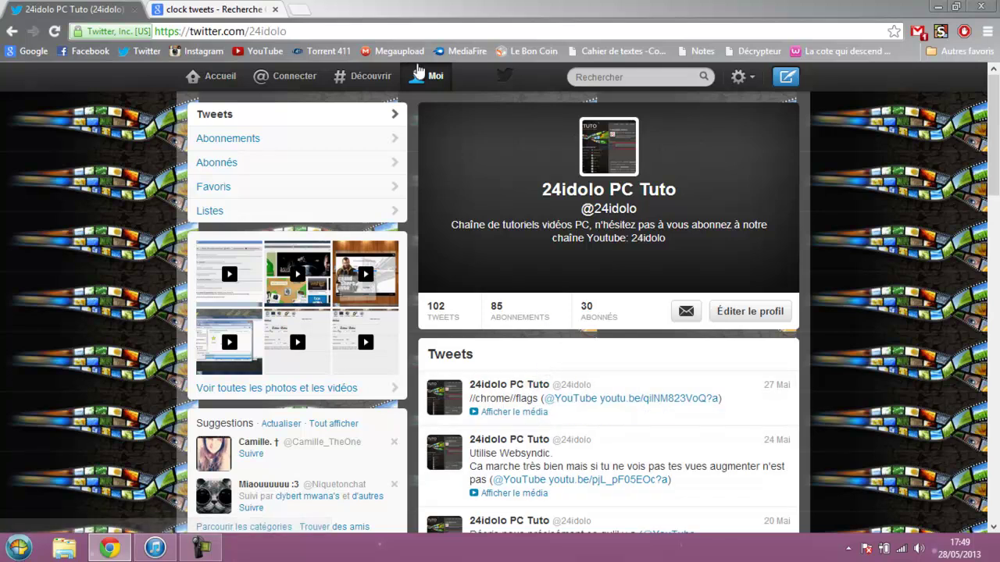
pyautogui.click(218, 9)
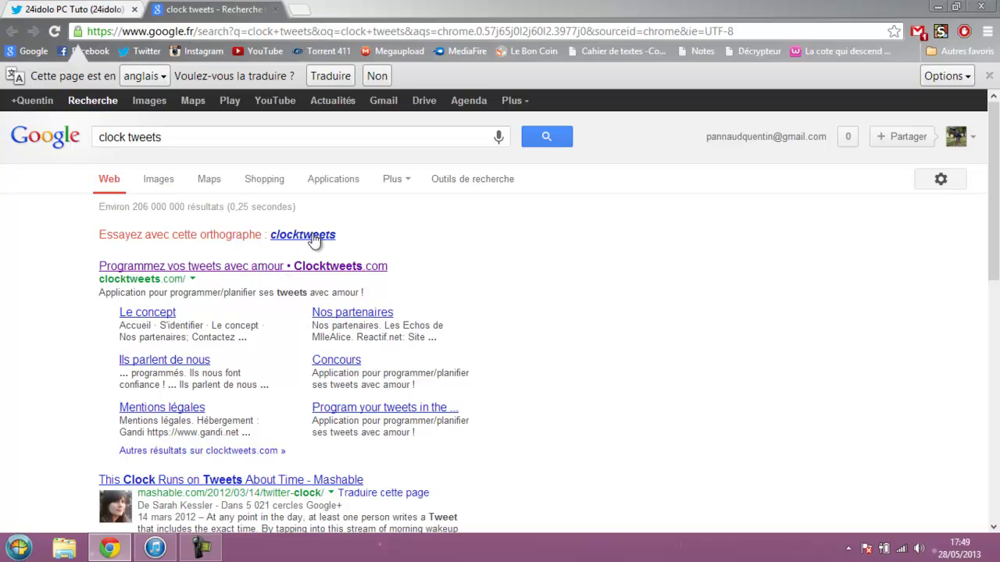
pyautogui.click(236, 269)
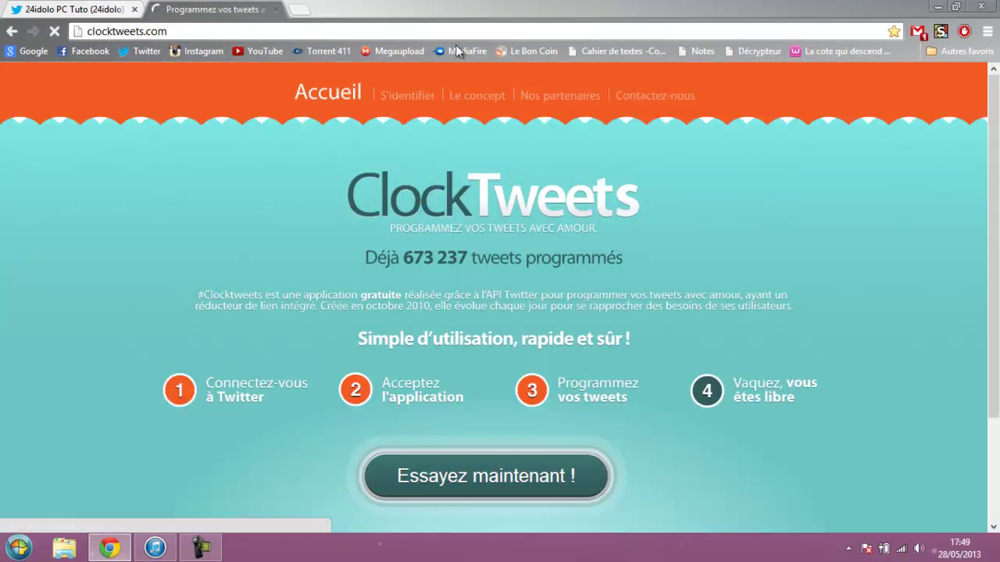
pyautogui.click(419, 108)
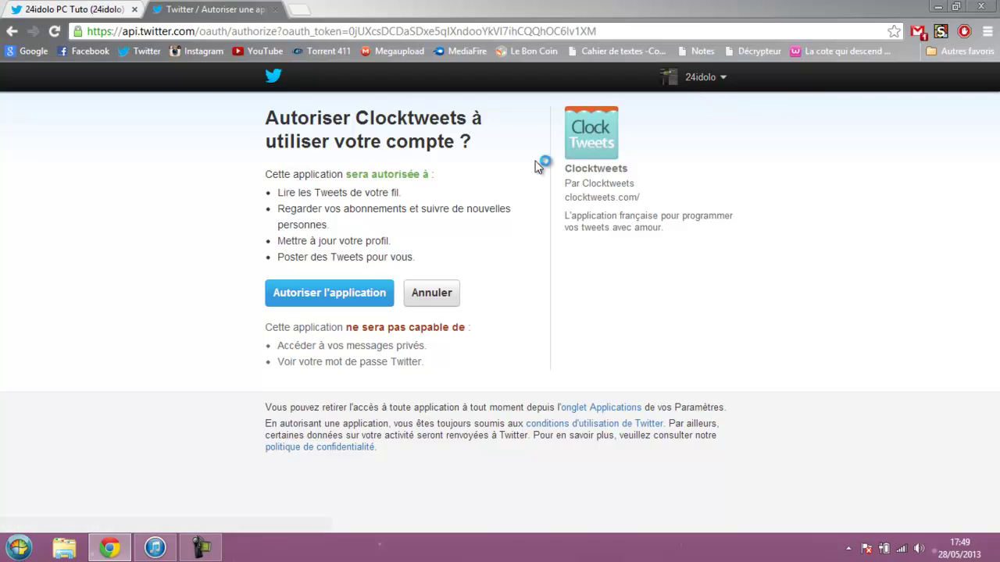
pyautogui.click(344, 290)
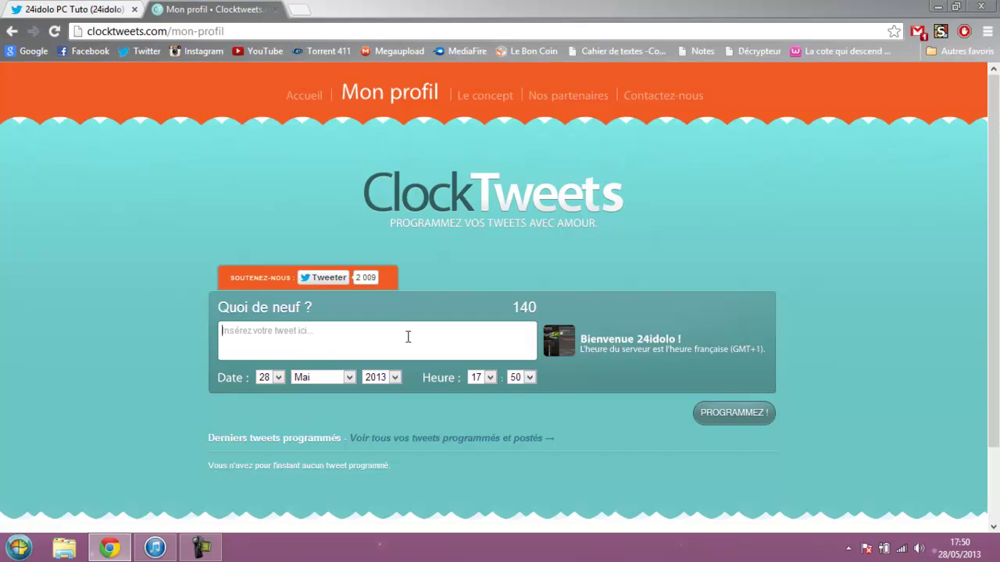
# - Write the tweet "Ceci est un Tweet test pour notre nouveau tutoriel." in the Clocktweets form
pyautogui.write('Ce')
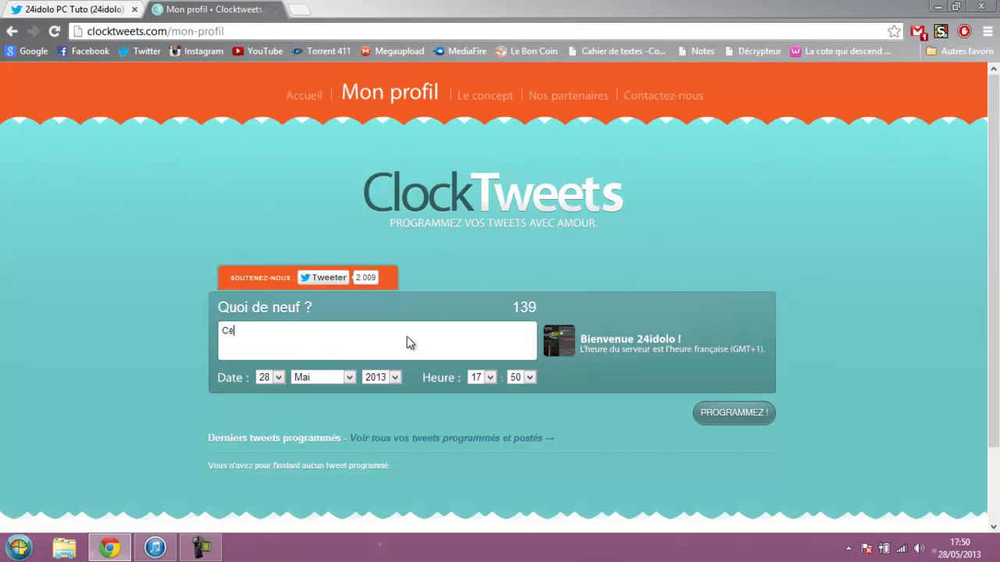
pyautogui.write('ci est un Tweet test po')
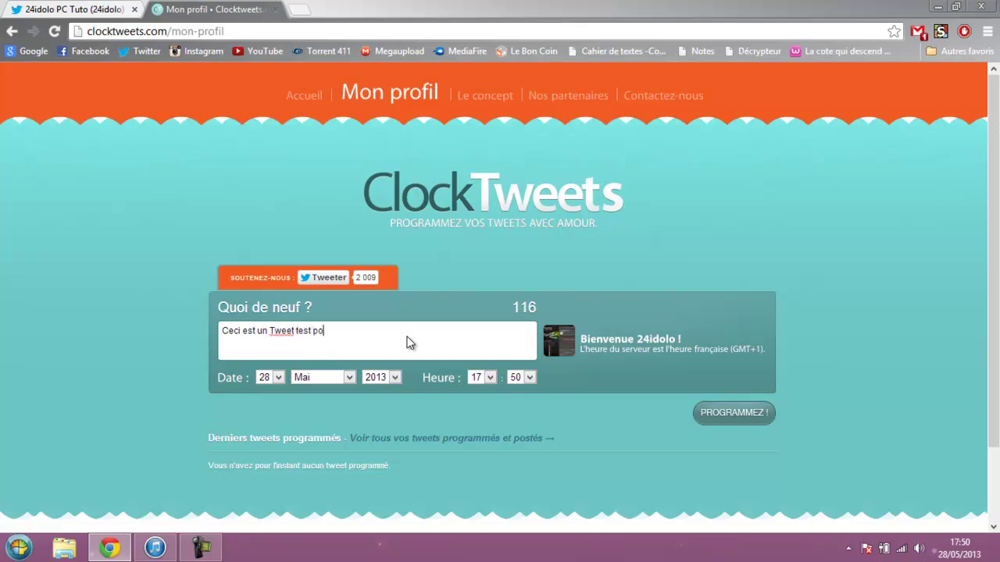
pyautogui.write('ur notre nouveau tutoriel.')
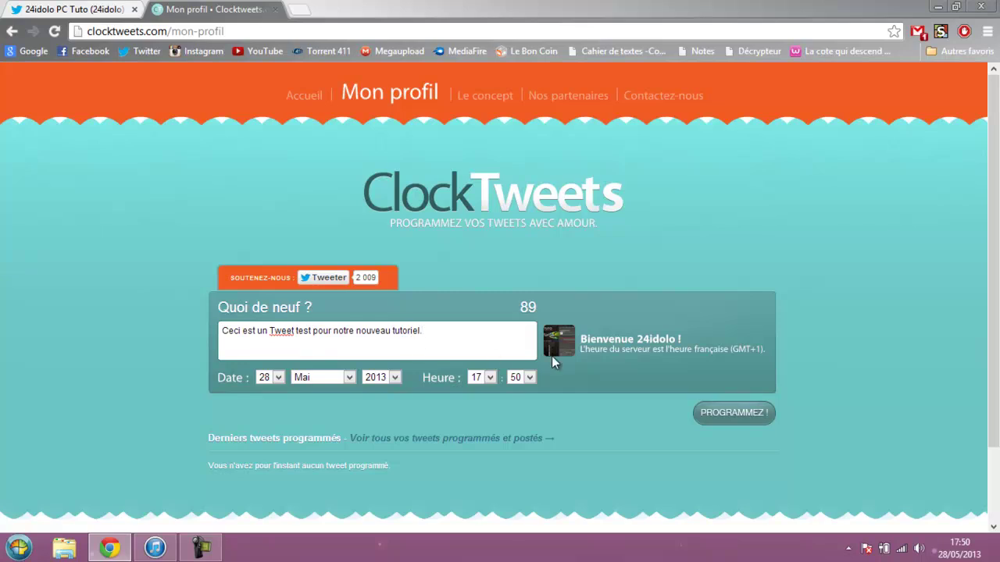
# - Set the minutes of the tweet's posting time to 52 and schedule it
pyautogui.click(530, 378)
pyautogui.moveTo(527, 282); pyautogui.dragTo(531, 308)
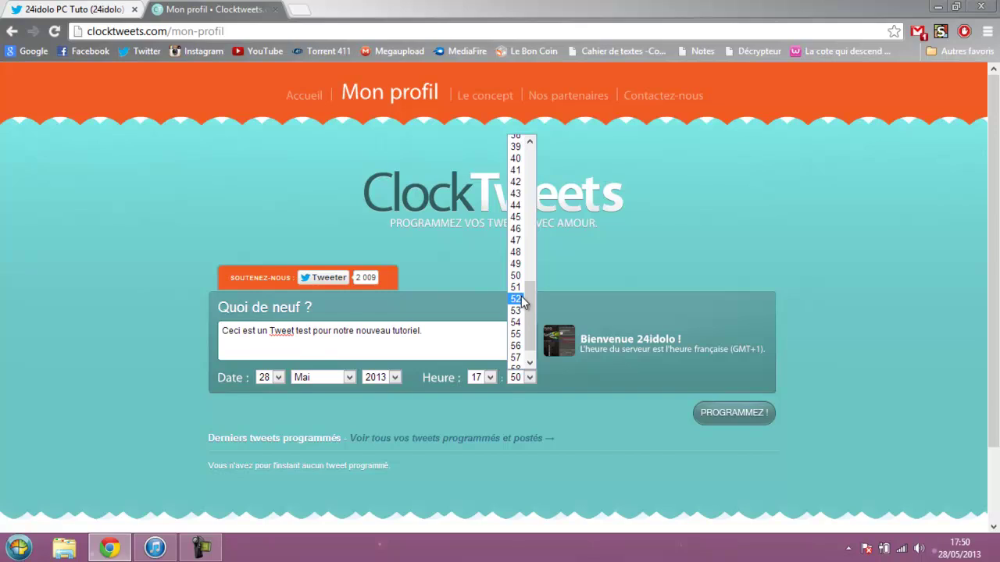
pyautogui.click(521, 297)
pyautogui.click(727, 419)
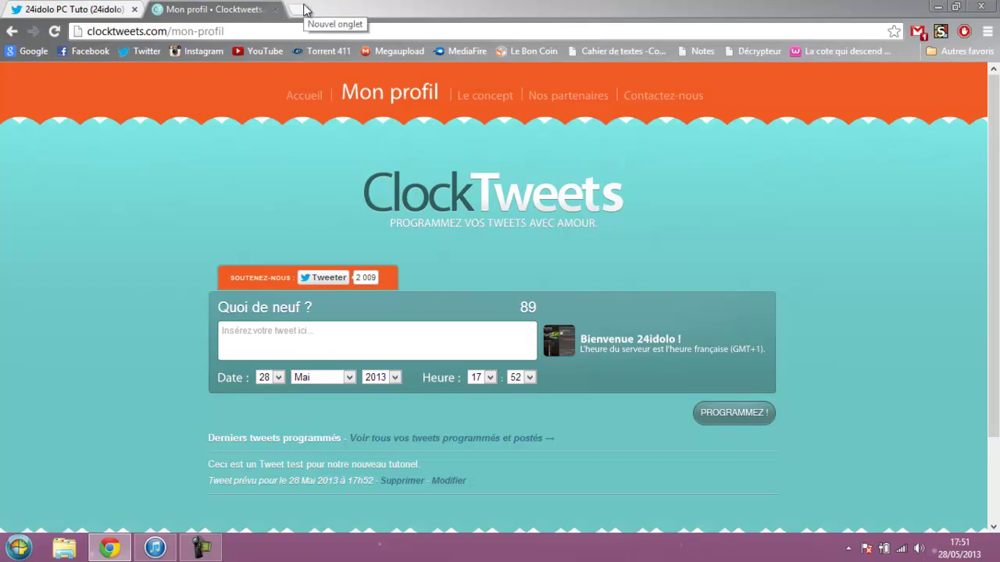
# - Check the follower count on the open Twitter profile page
pyautogui.click(100, 5)
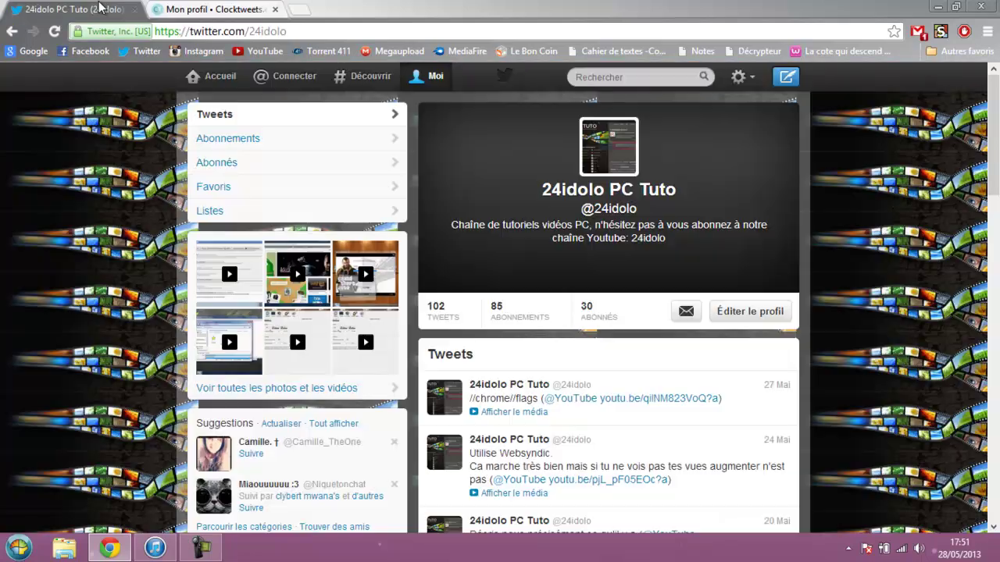
pyautogui.click(616, 310)
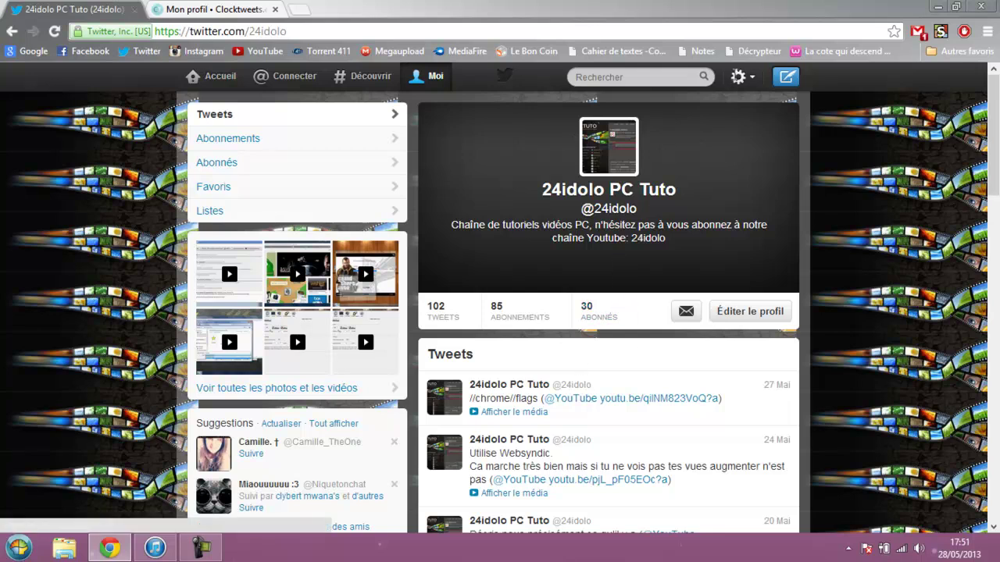
# - Search Google for "manage flitter" in a new tab and wait for the results
pyautogui.click(303, 7)
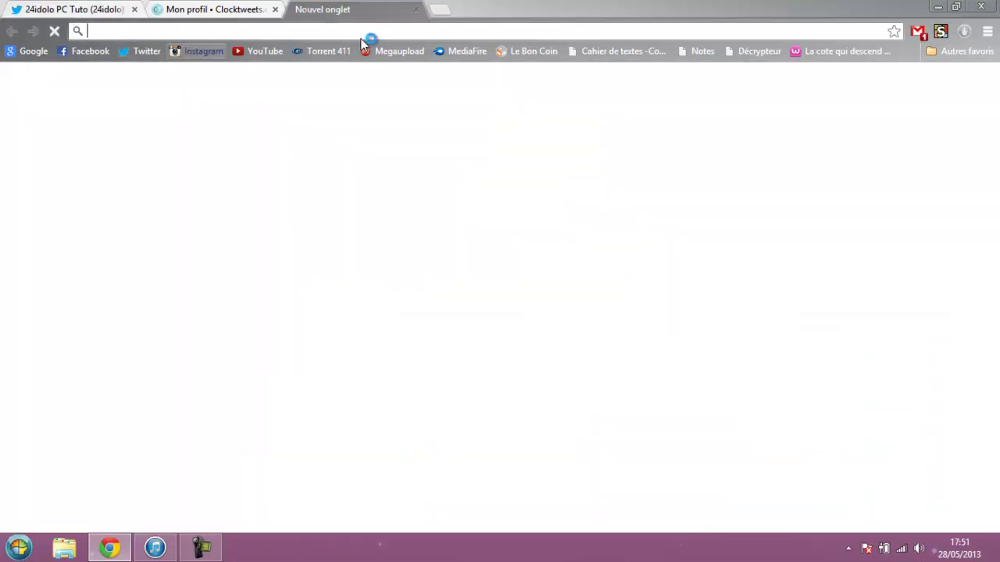
pyautogui.click(944, 56)
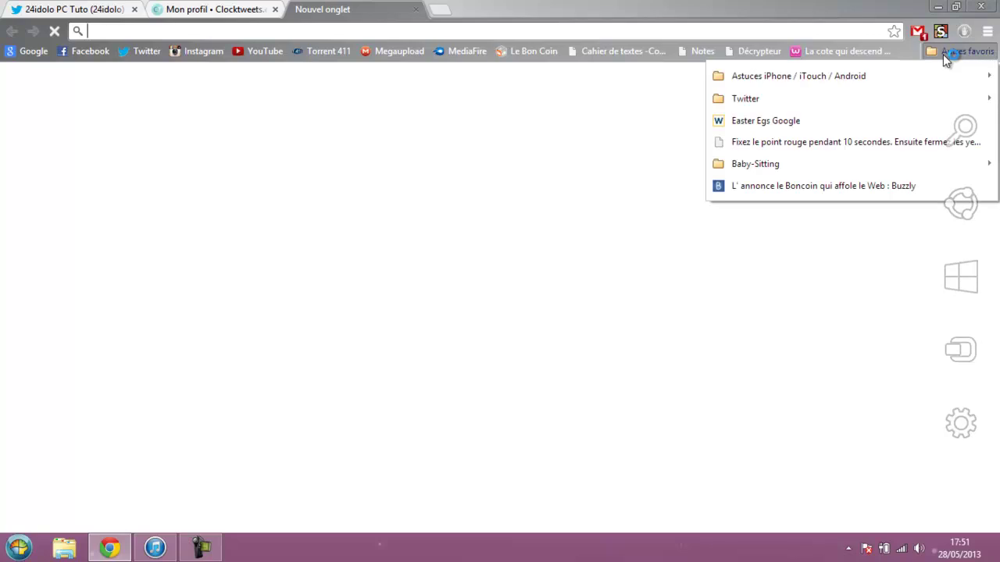
pyautogui.moveTo(814, 104)
pyautogui.click(389, 150)
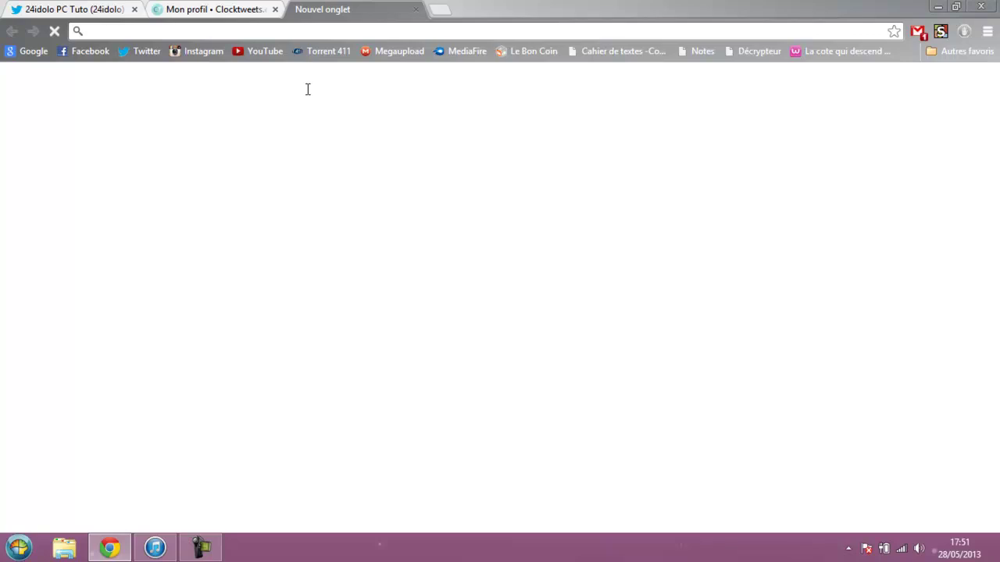
pyautogui.click(268, 33)
pyautogui.write('manage flitter')
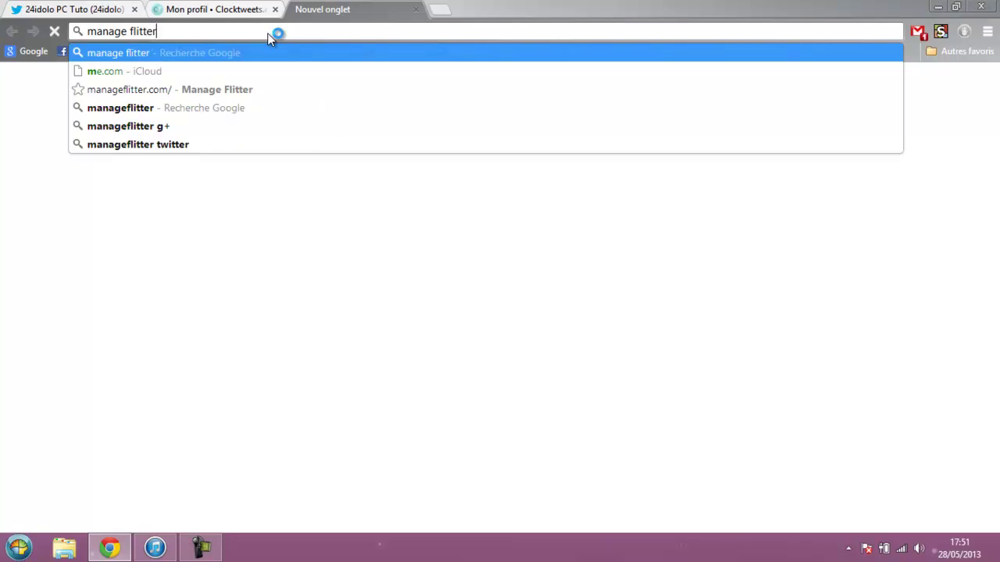
pyautogui.press('Return')
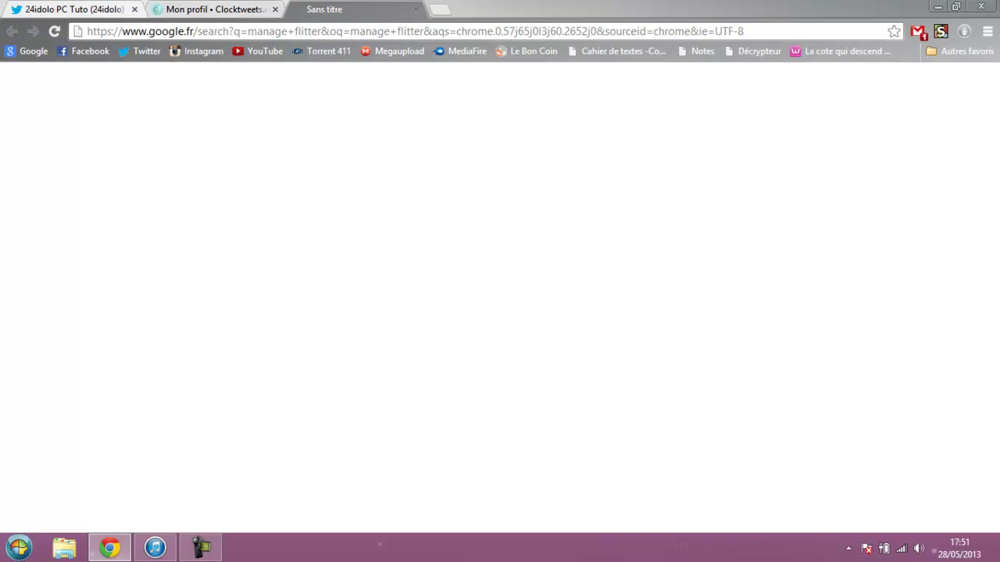
pyautogui.click(211, 10)
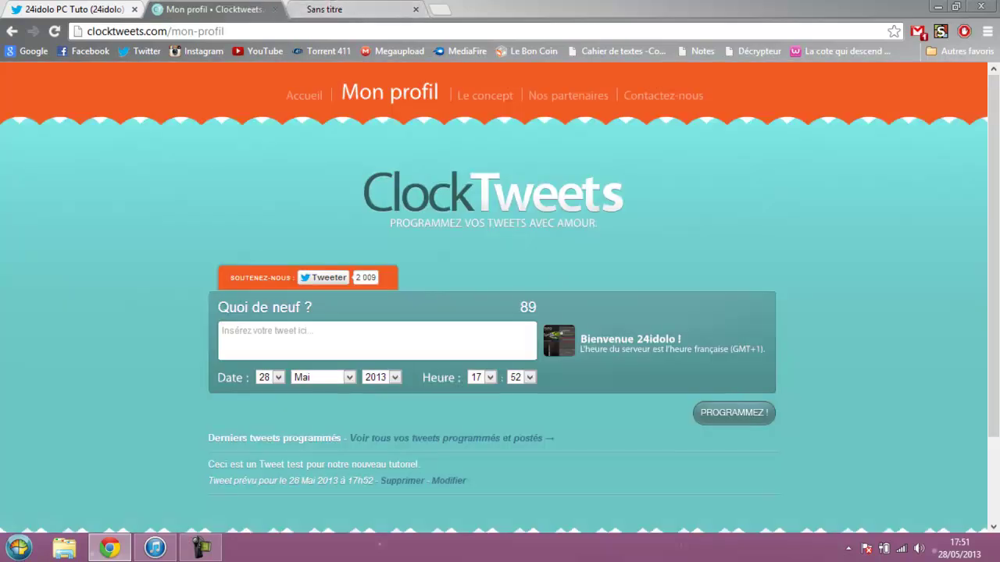
pyautogui.click(334, 5)
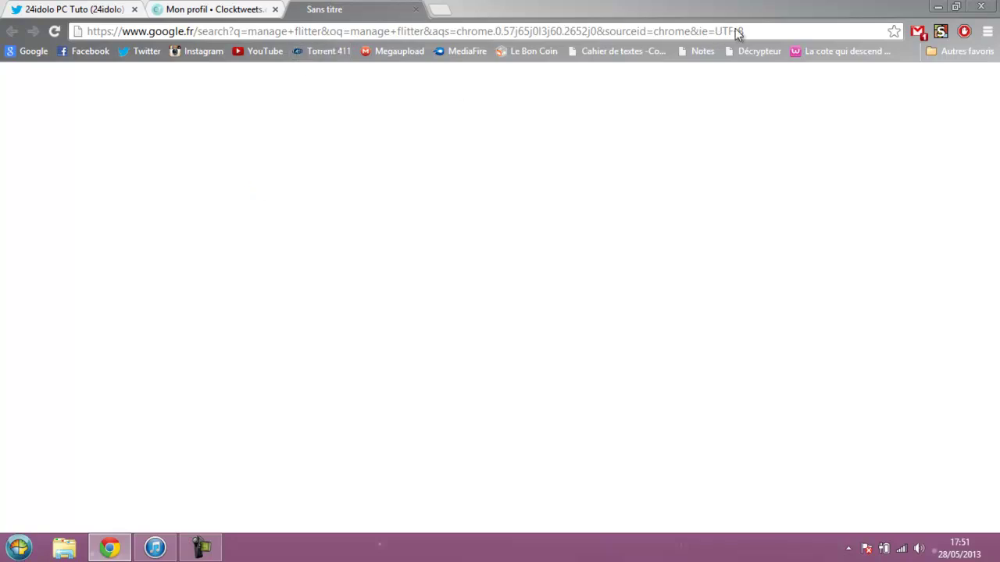
pyautogui.click(782, 33)
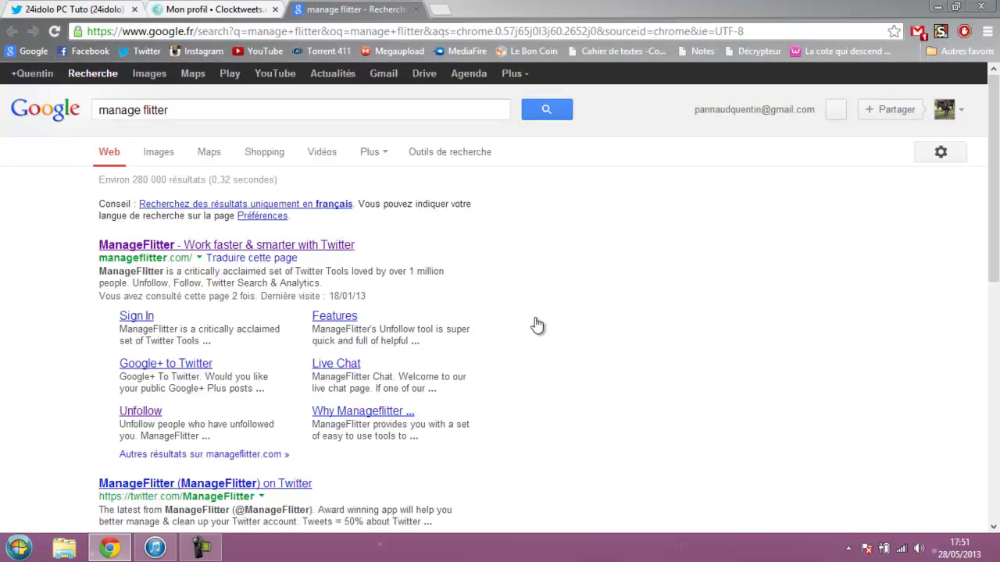
# - Open ManageFlitter from the search results, start it, and connect it to the Twitter account
pyautogui.click(197, 275)
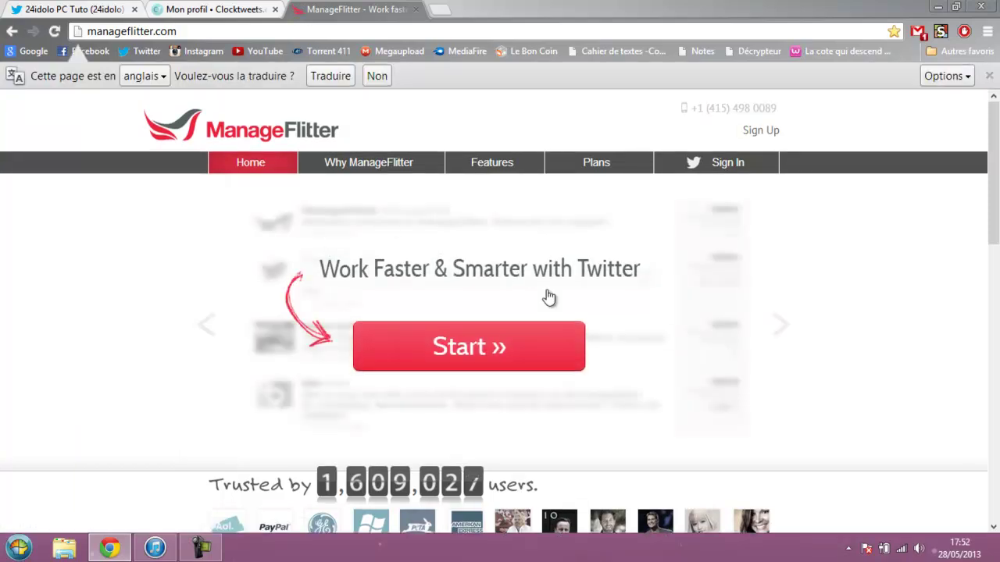
pyautogui.click(512, 341)
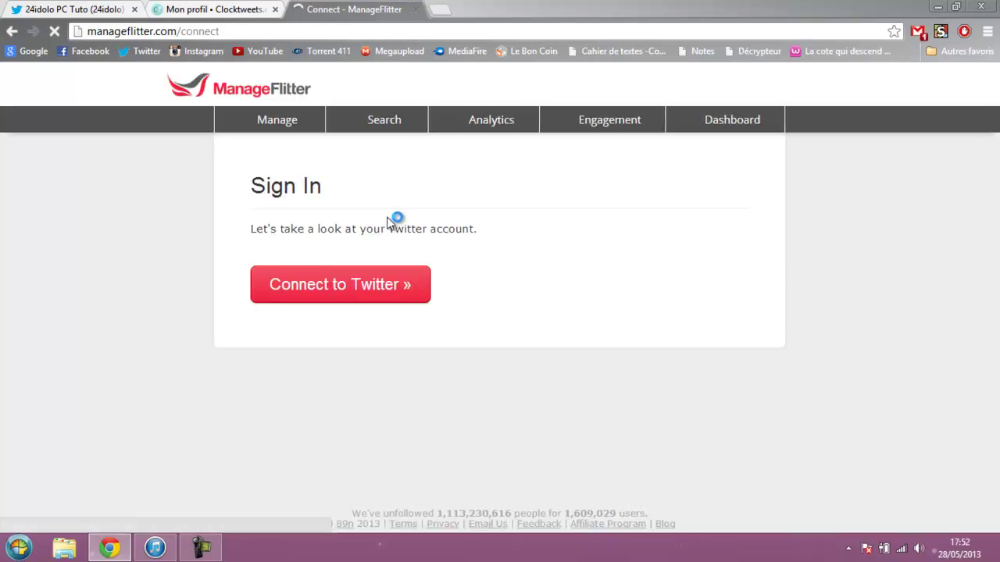
pyautogui.click(396, 278)
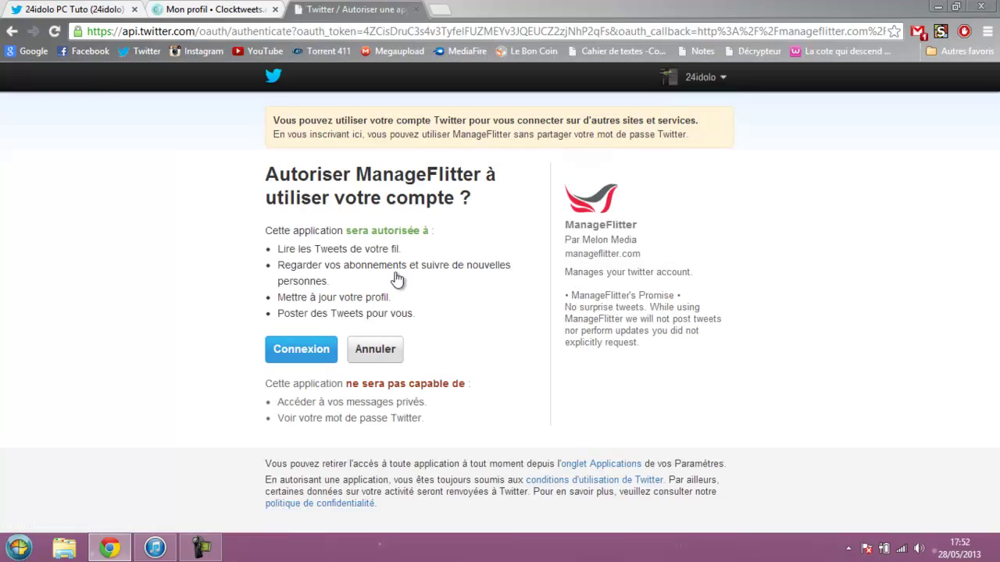
pyautogui.click(311, 353)
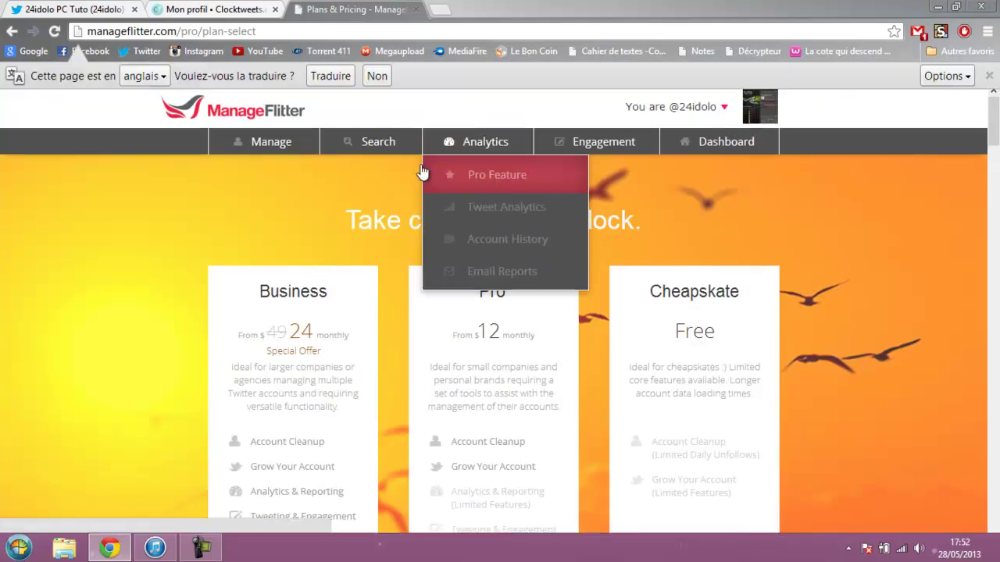
# - Open ManageFlitter's Unfollow page and review the accounts under No Profile Image, Non-French, Inactive and Talkative
pyautogui.moveTo(264, 155)
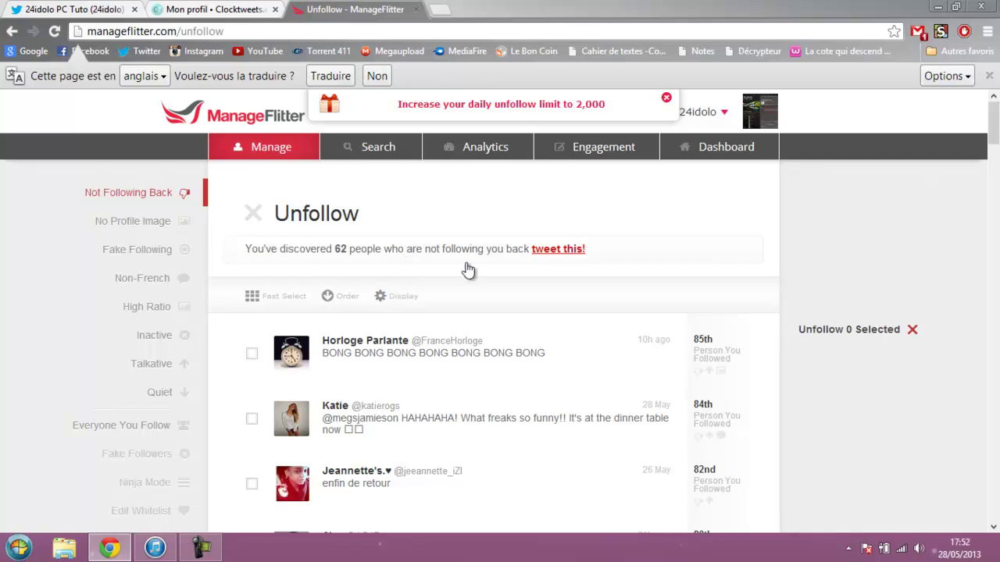
pyautogui.click(156, 223)
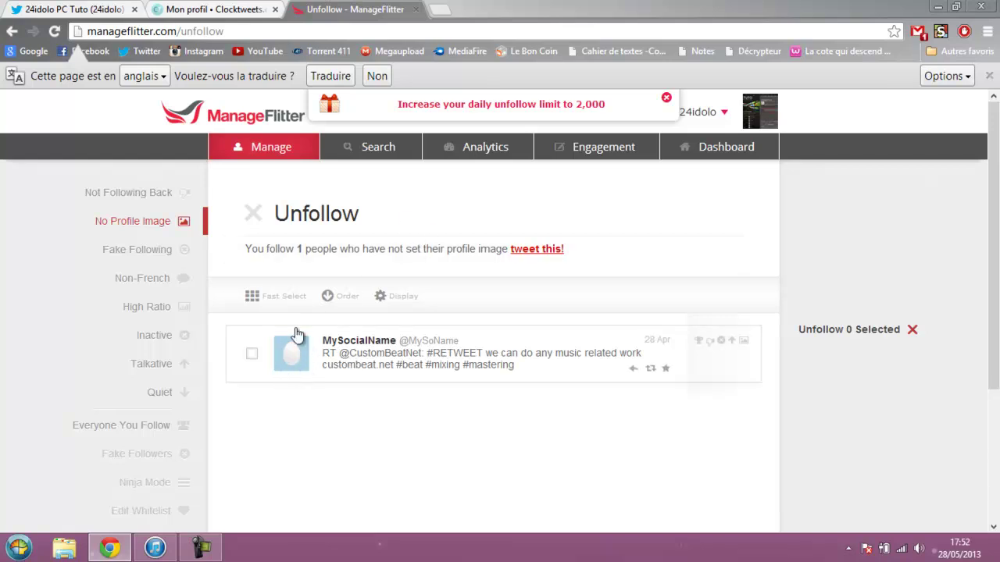
pyautogui.click(156, 291)
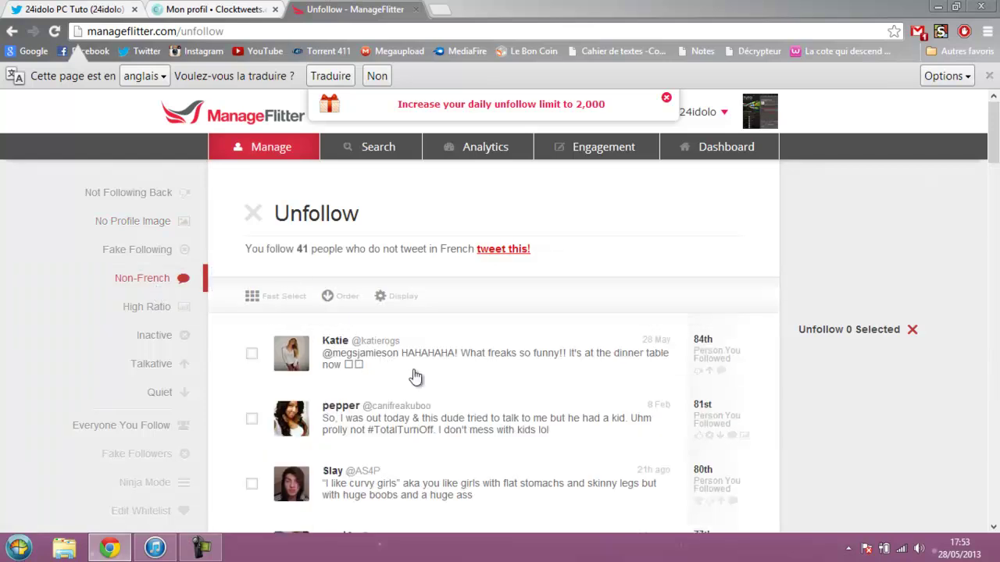
pyautogui.moveTo(394, 386)
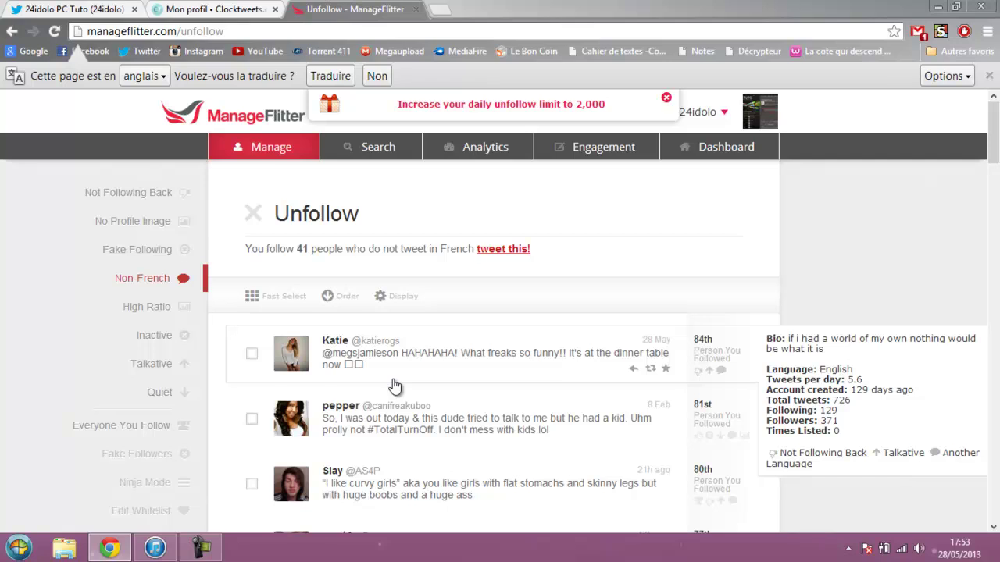
pyautogui.click(155, 351)
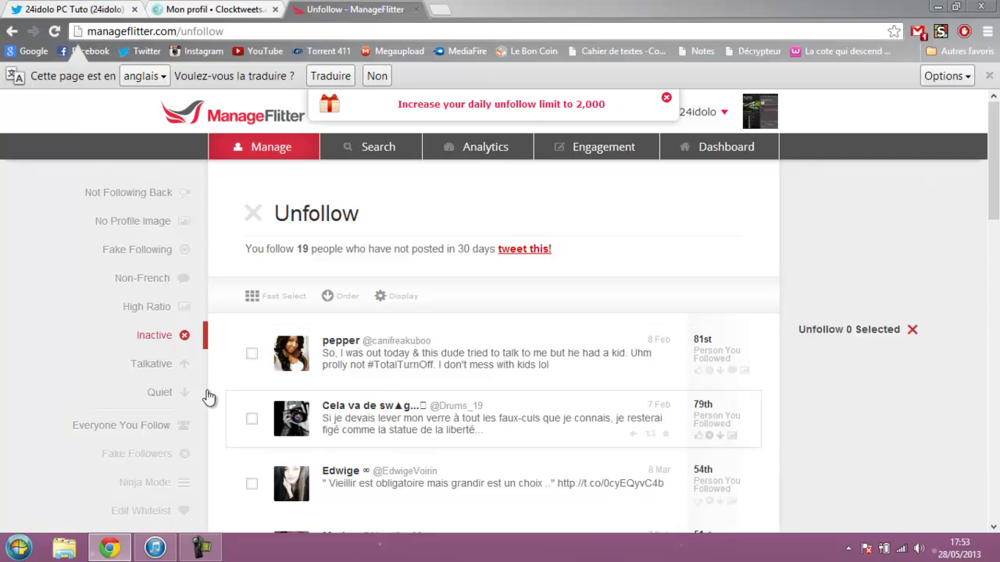
pyautogui.click(152, 365)
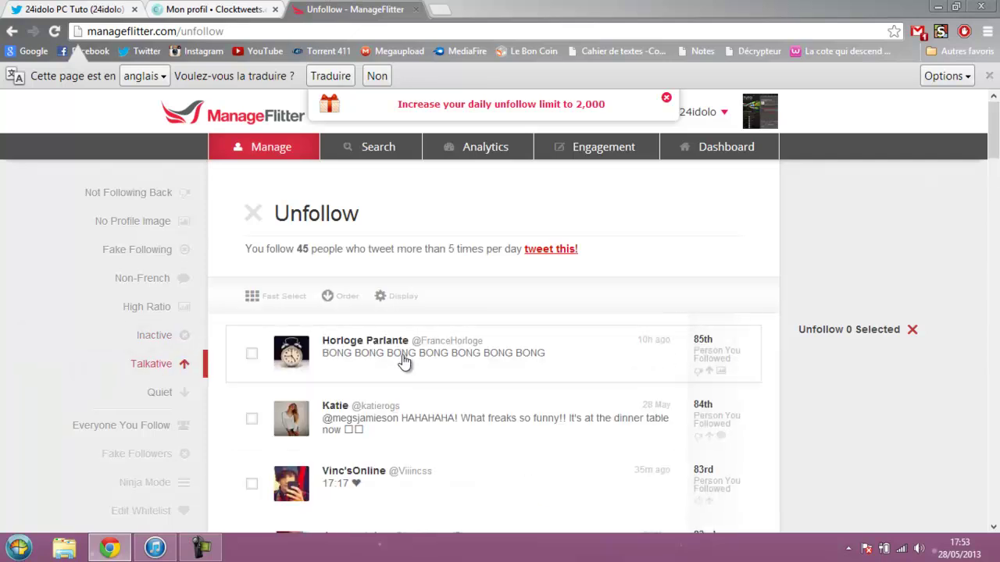
# - View the details of the first Talkative account, and show the Quiet and Everyone You Follow lists
pyautogui.moveTo(640, 347)
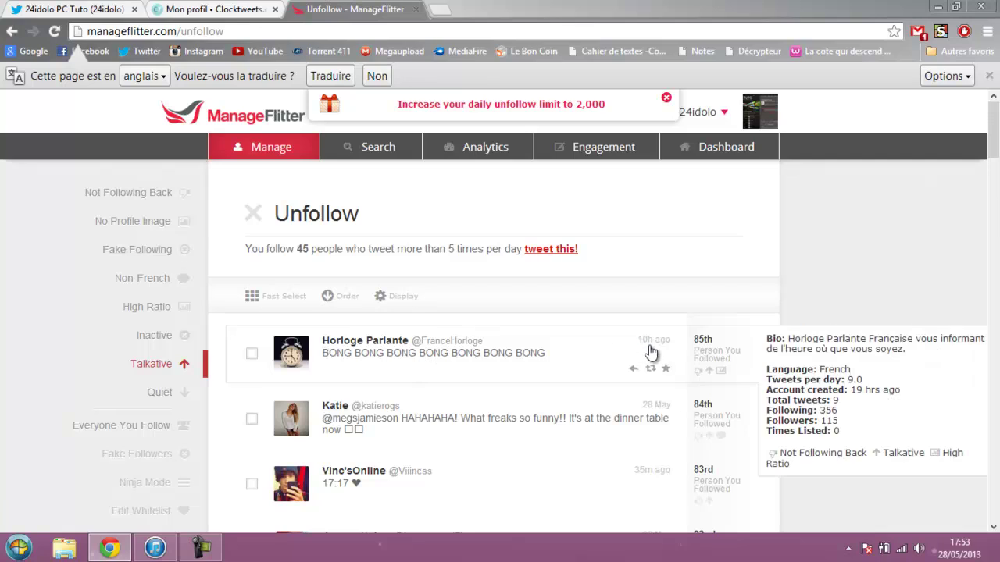
pyautogui.click(156, 401)
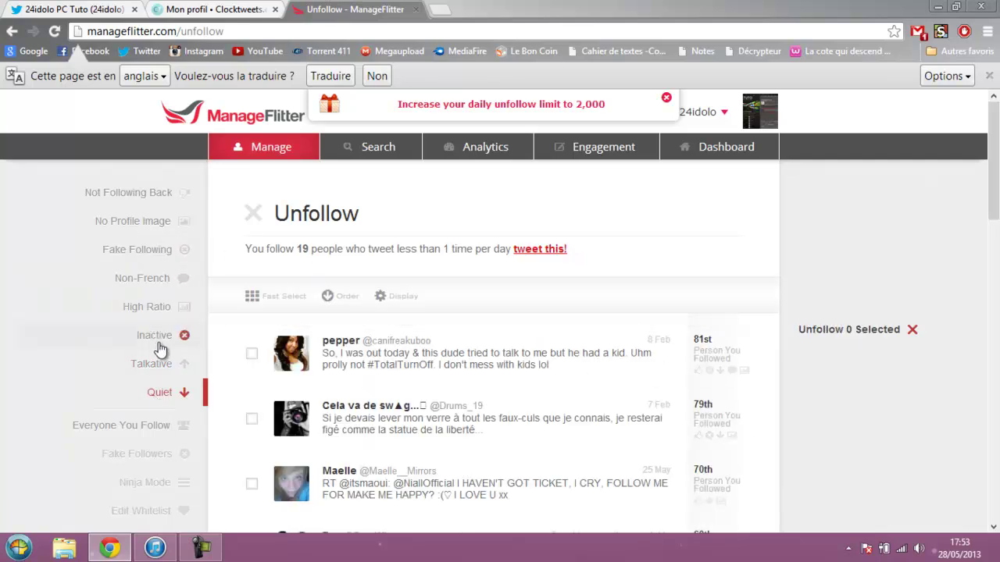
pyautogui.click(122, 427)
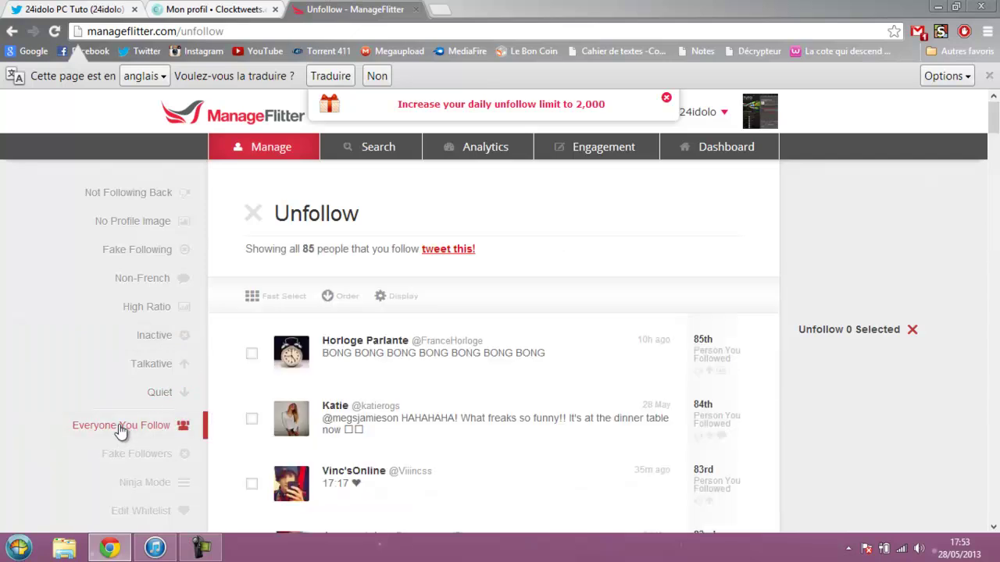
# - Unfollow the first two accounts in the Everyone You Follow list and dismiss the notice
pyautogui.click(252, 357)
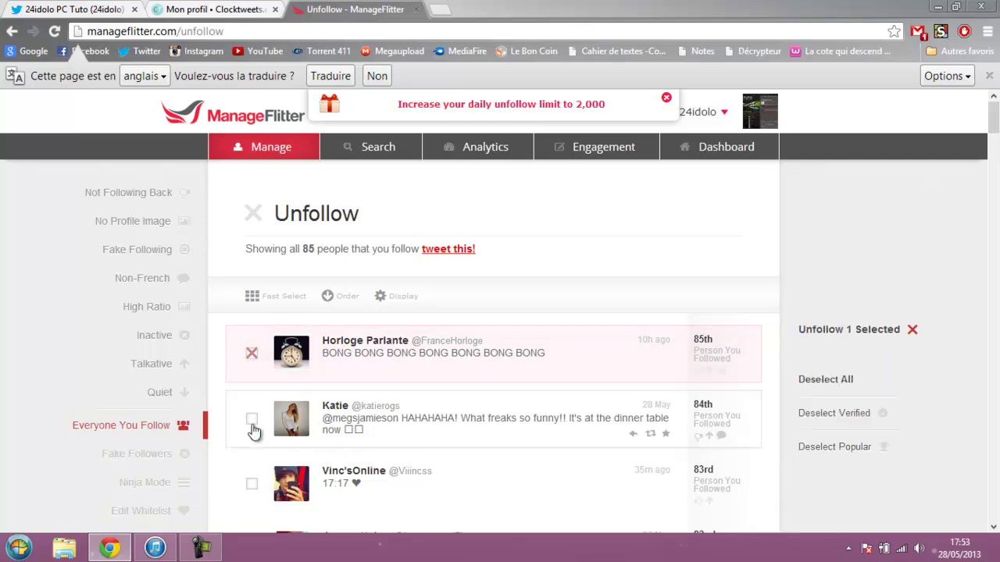
pyautogui.click(253, 424)
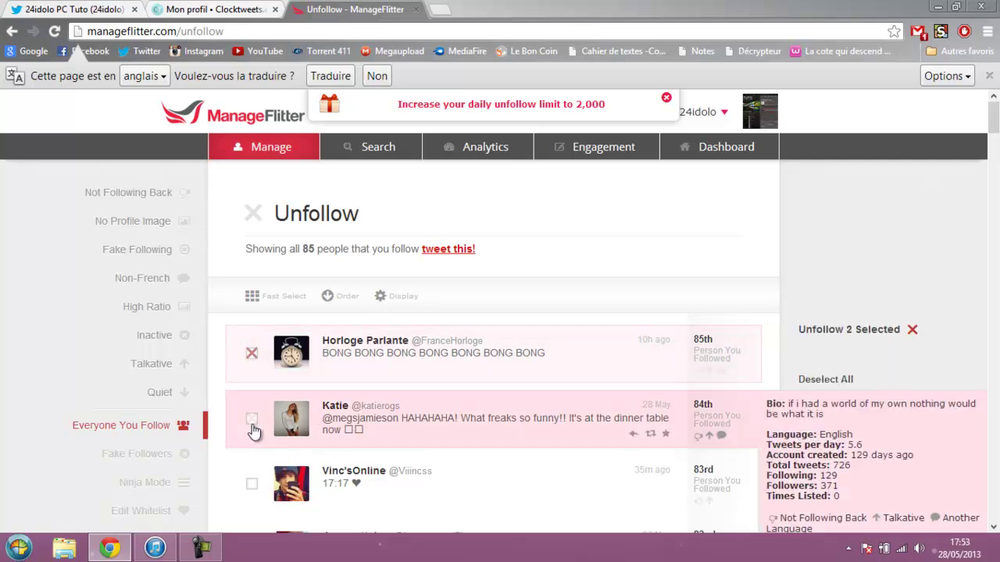
pyautogui.click(856, 331)
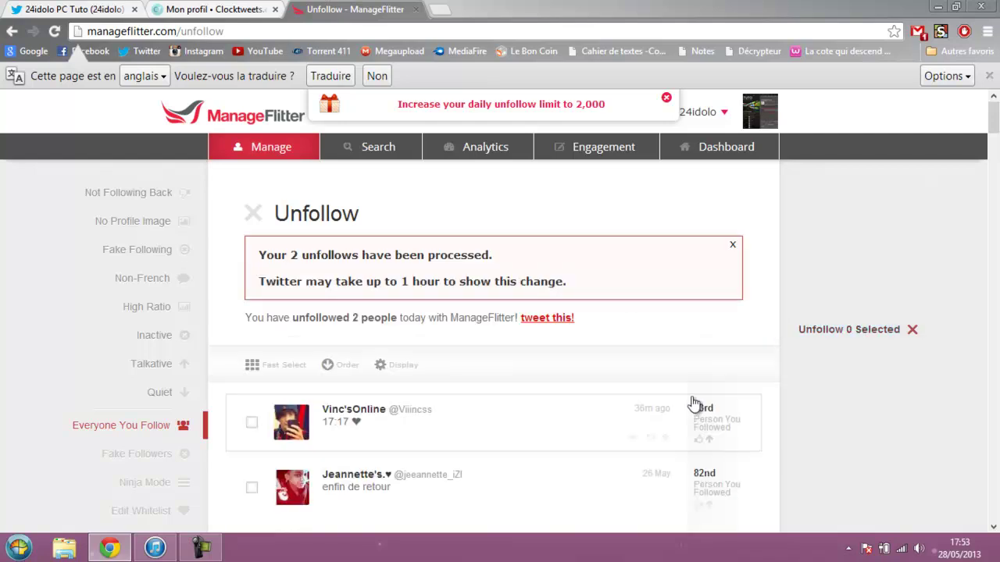
pyautogui.click(732, 245)
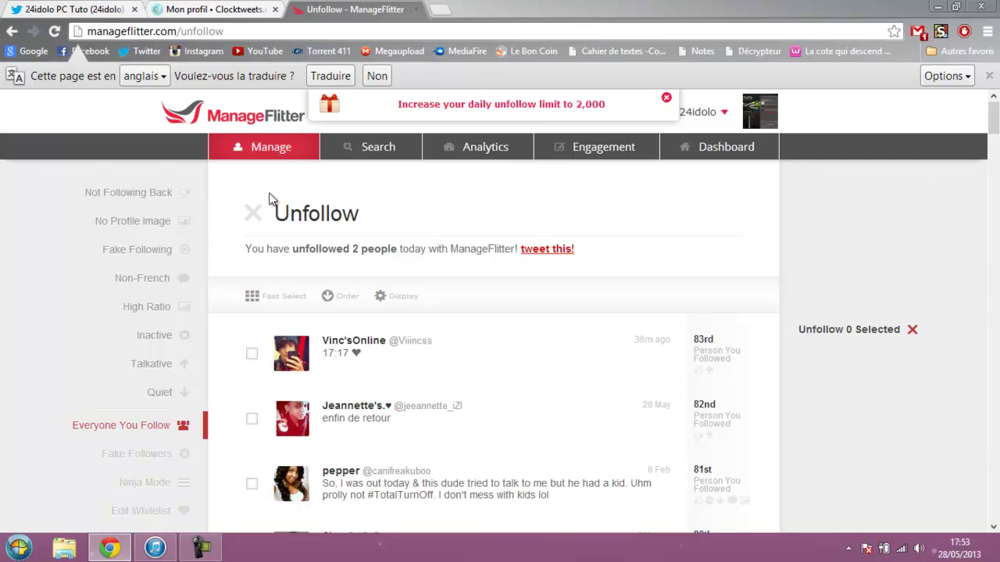
# - Search the Chrome Web Store for "check box" in a new tab, look through the results for Easy Check, and close the tab
pyautogui.click(440, 10)
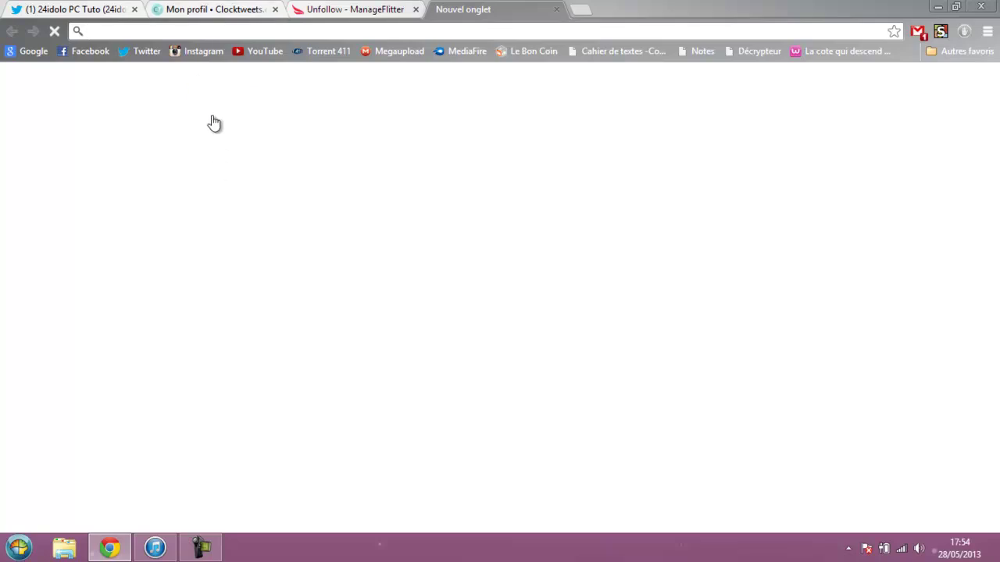
pyautogui.write('c')
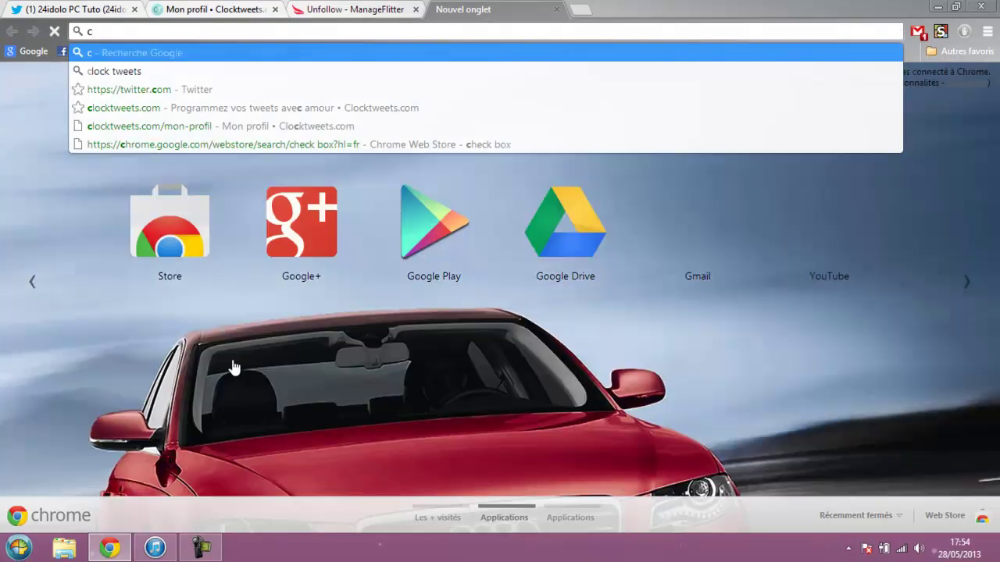
pyautogui.click(171, 259)
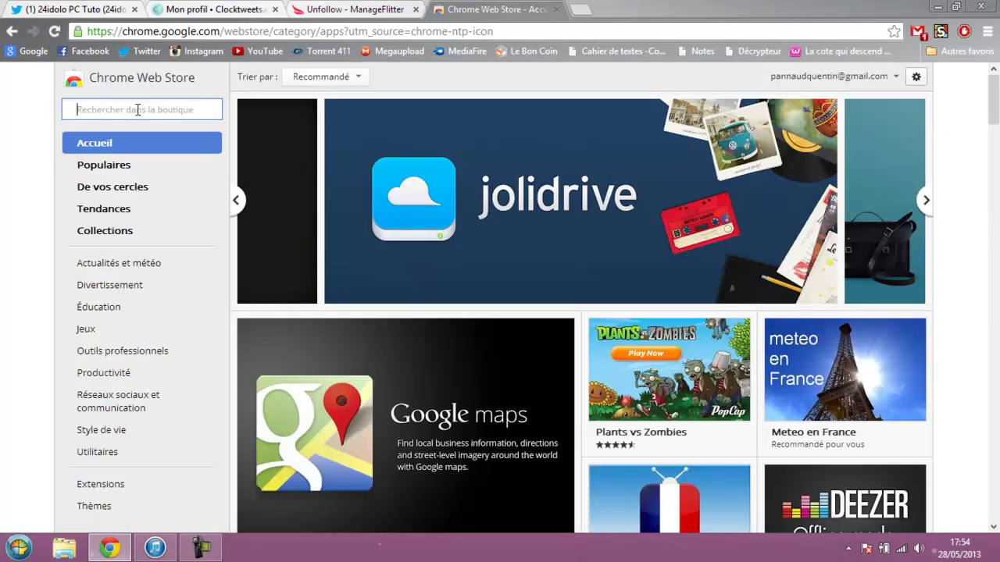
pyautogui.write('check box')
pyautogui.press('Return')
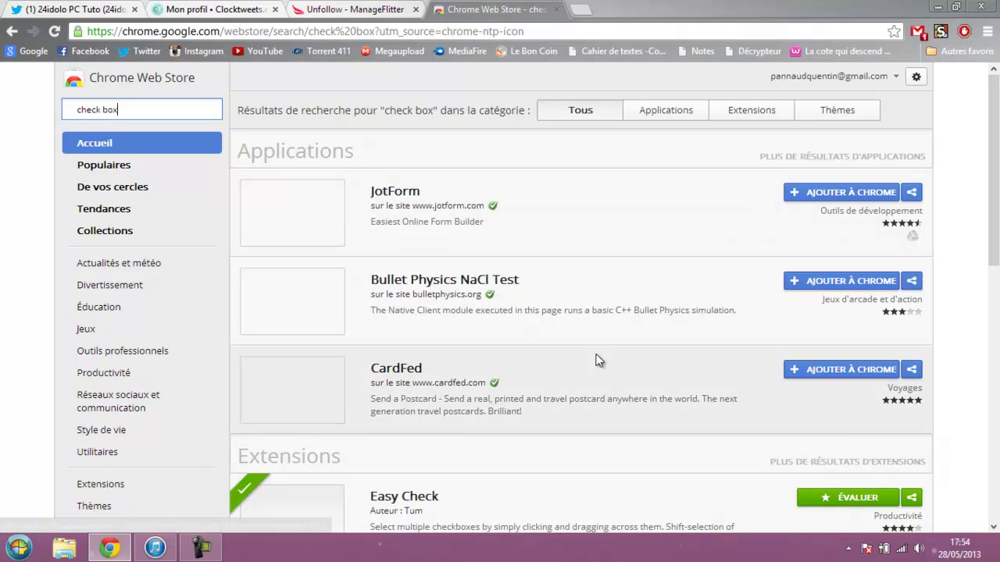
pyautogui.moveTo(994, 187); pyautogui.dragTo(996, 292)
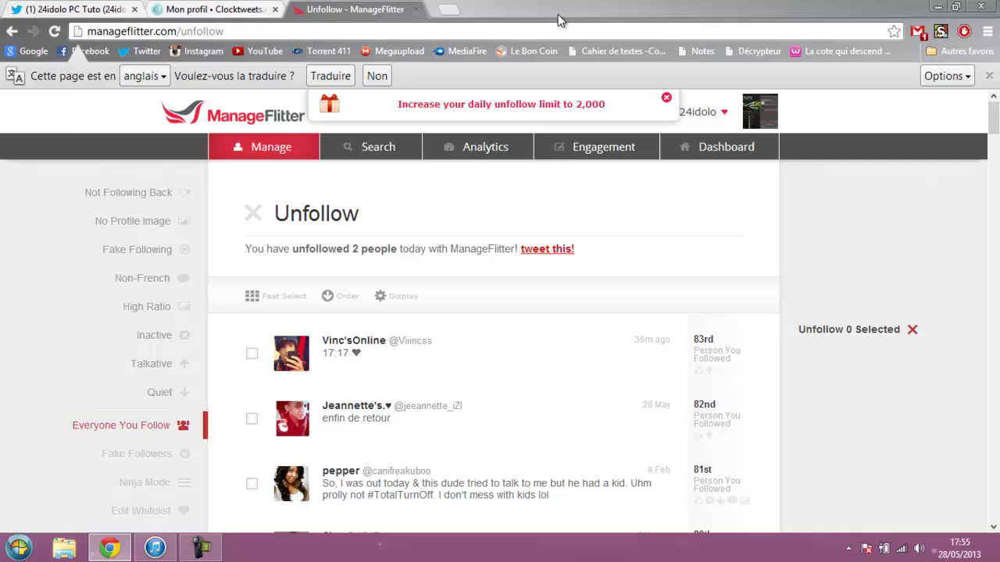
pyautogui.click(556, 10)
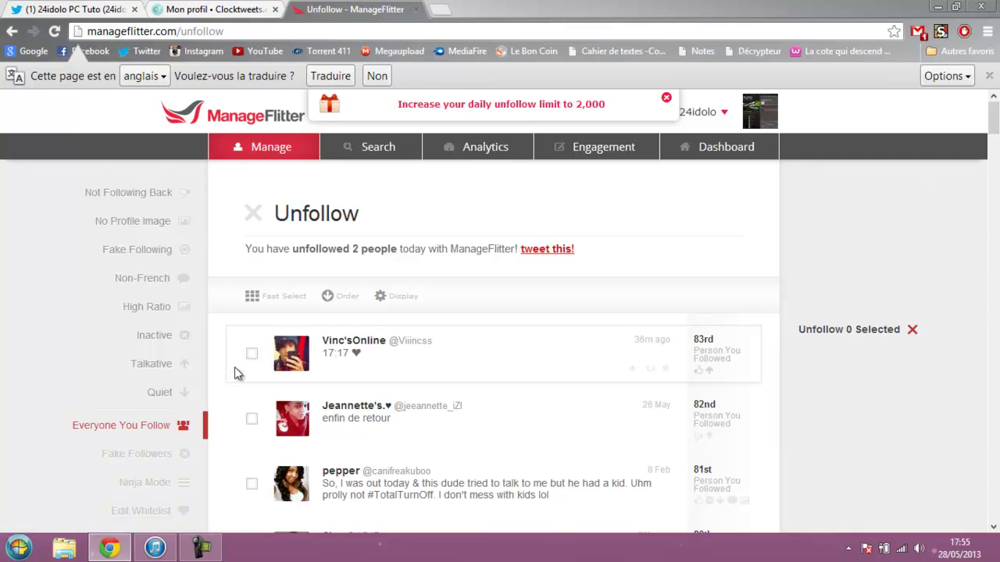
# - Select the first three accounts in the Everyone You Follow list in one sweep, unfollow them and dismiss the notice
pyautogui.moveTo(722, 149)
pyautogui.moveTo(831, 174); pyautogui.dragTo(863, 303)
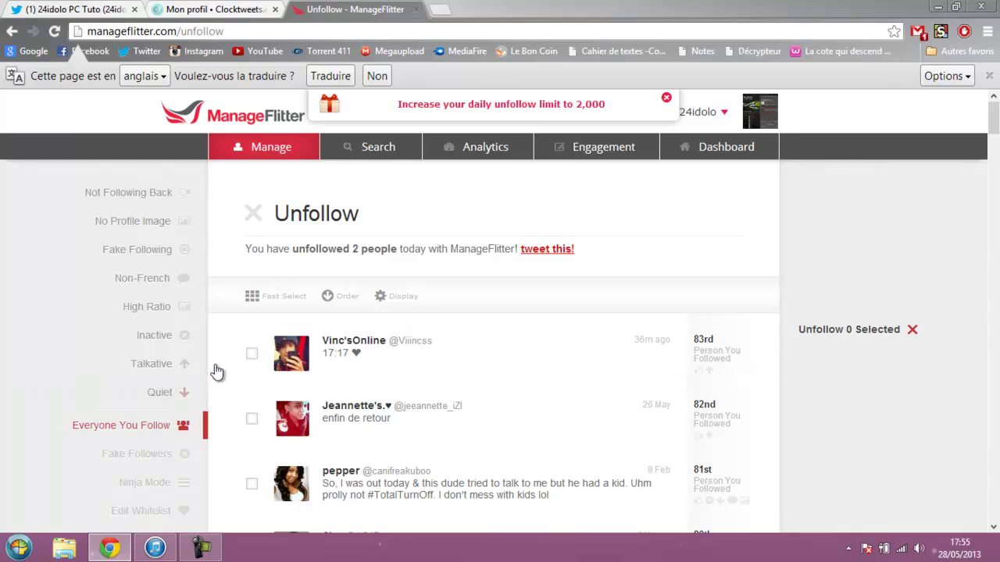
pyautogui.moveTo(220, 351); pyautogui.dragTo(263, 524)
pyautogui.moveTo(828, 349)
pyautogui.click(827, 332)
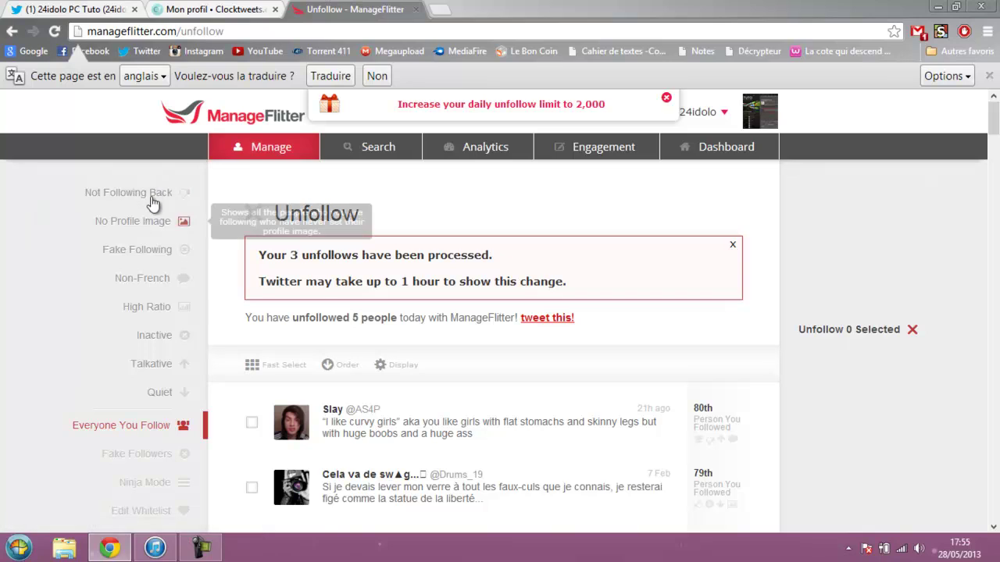
pyautogui.click(734, 243)
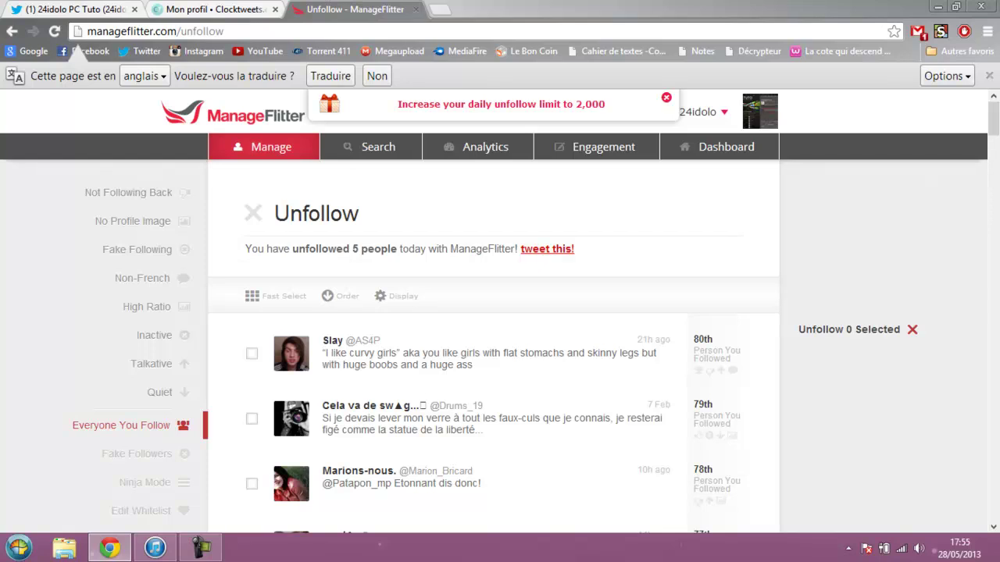
# - Close ManageFlitter and load the new tweet on the Twitter profile page
pyautogui.click(416, 10)
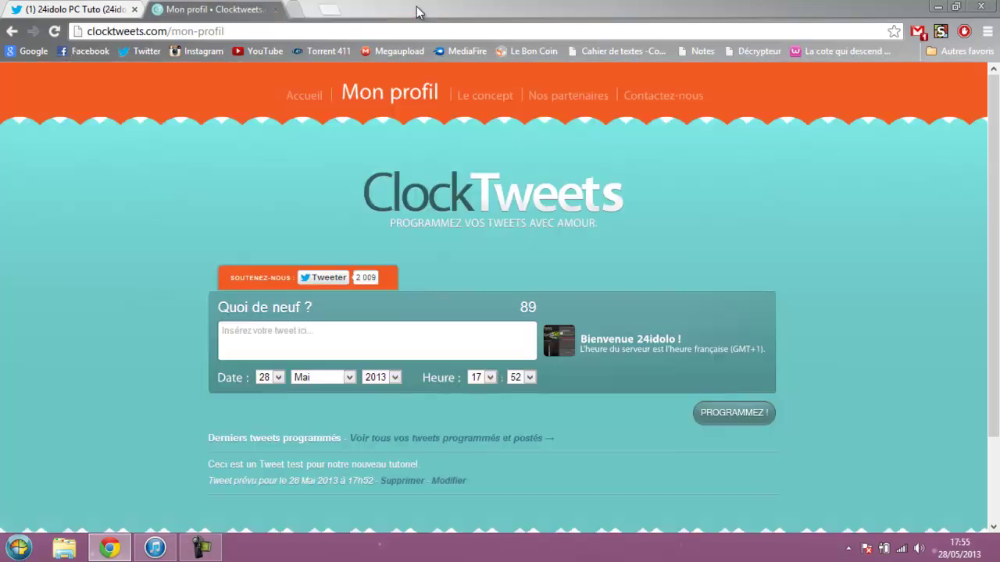
pyautogui.click(47, 11)
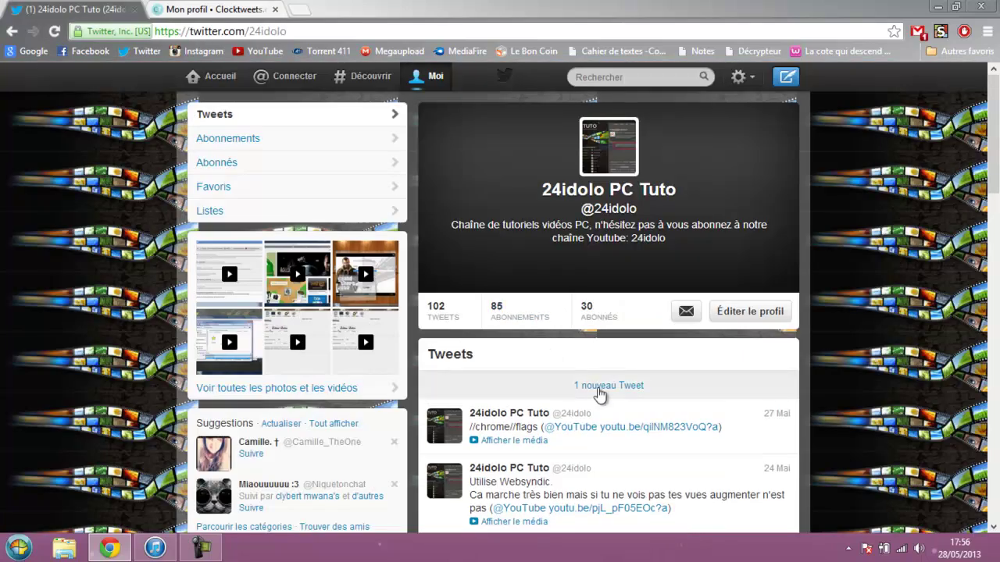
pyautogui.click(598, 386)
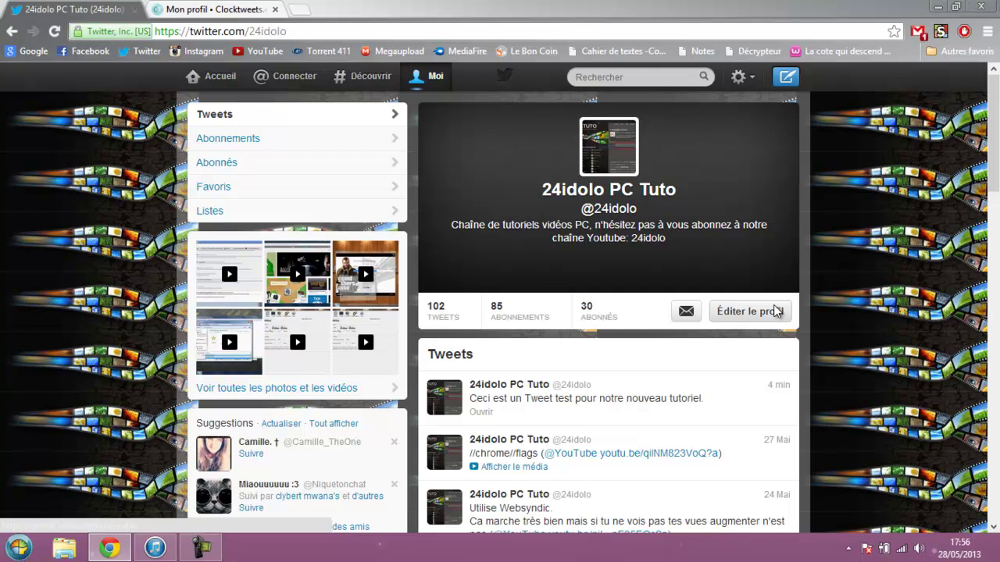
# - Return to the Clocktweets profile page and close the browser
pyautogui.click(210, 9)
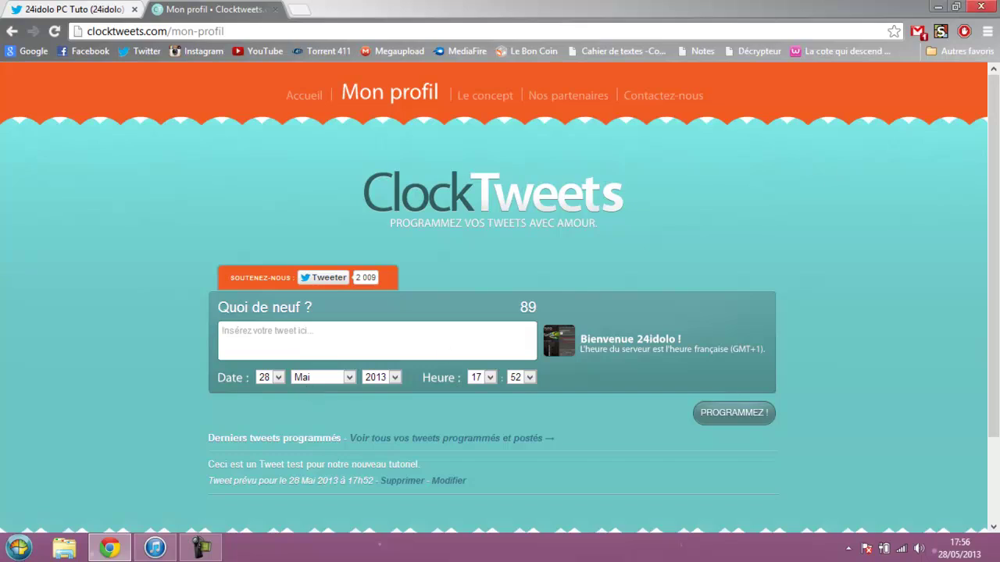
pyautogui.click(985, 7)
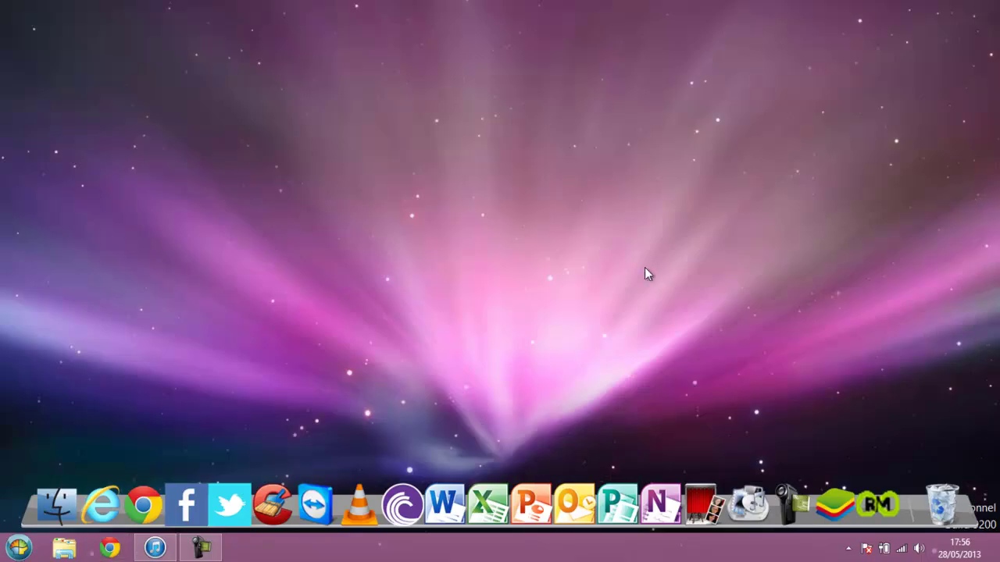